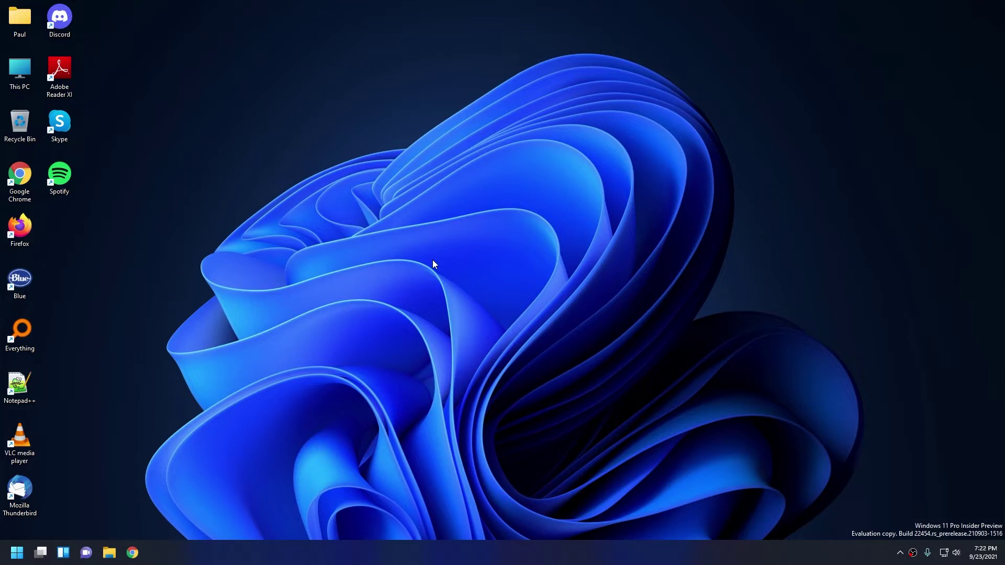
- From Personalize, apply the Glow theme, then the dark Windows theme, and close Settings
{"action": "left_click", "coordinate": [544, 275]}
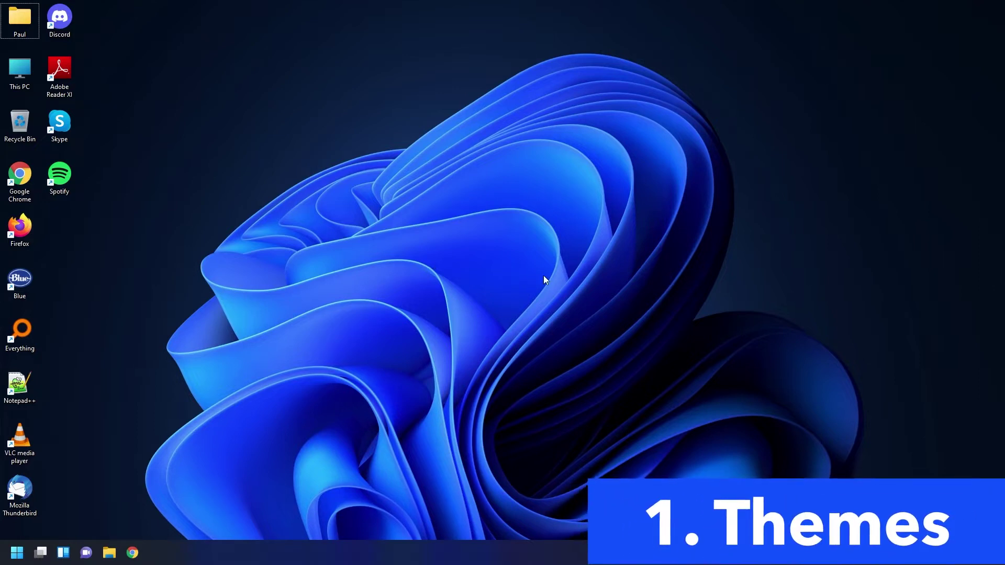
{"action": "right_click", "coordinate": [543, 275]}
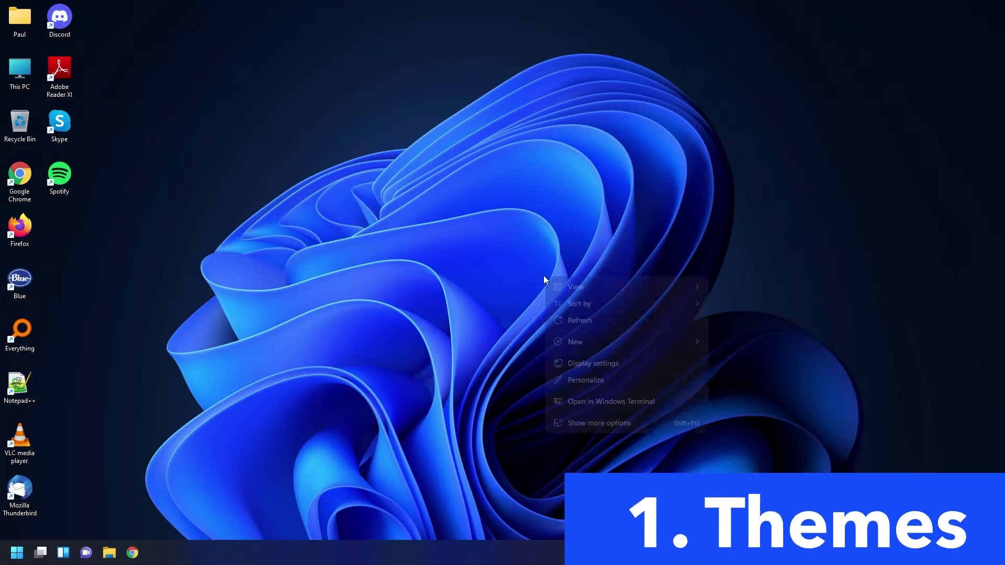
{"action": "left_click", "coordinate": [614, 378]}
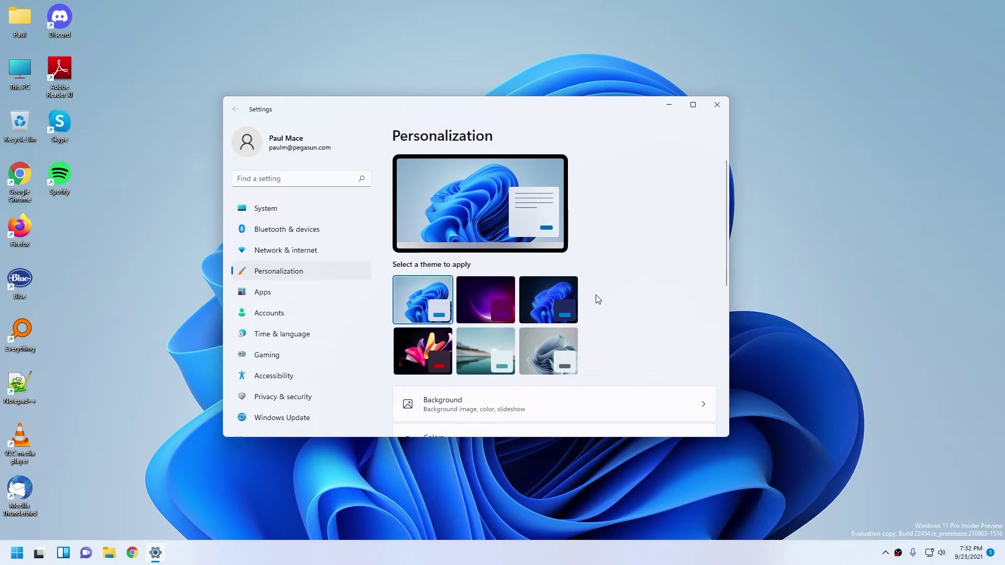
{"action": "left_click", "coordinate": [481, 296]}
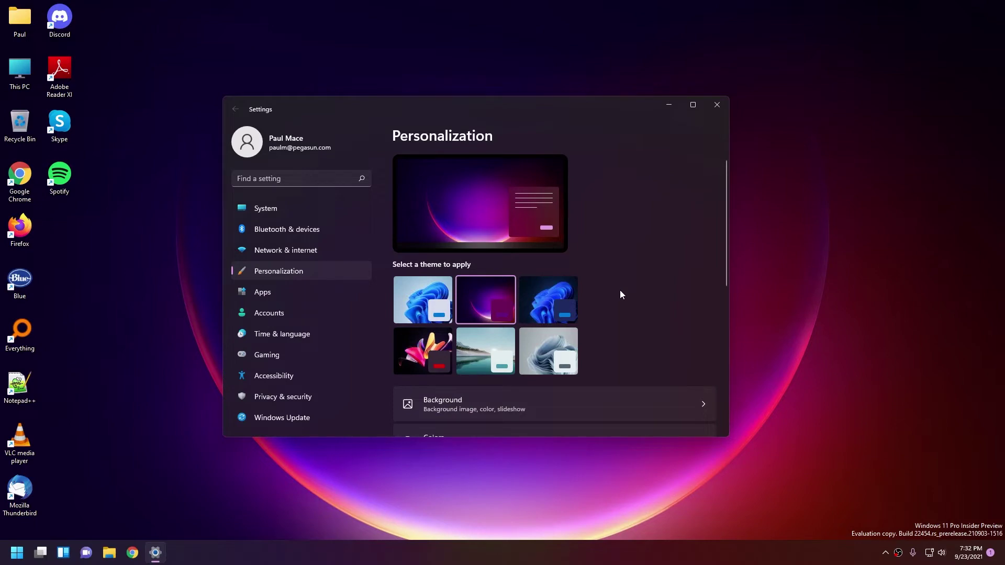
{"action": "left_click", "coordinate": [539, 297]}
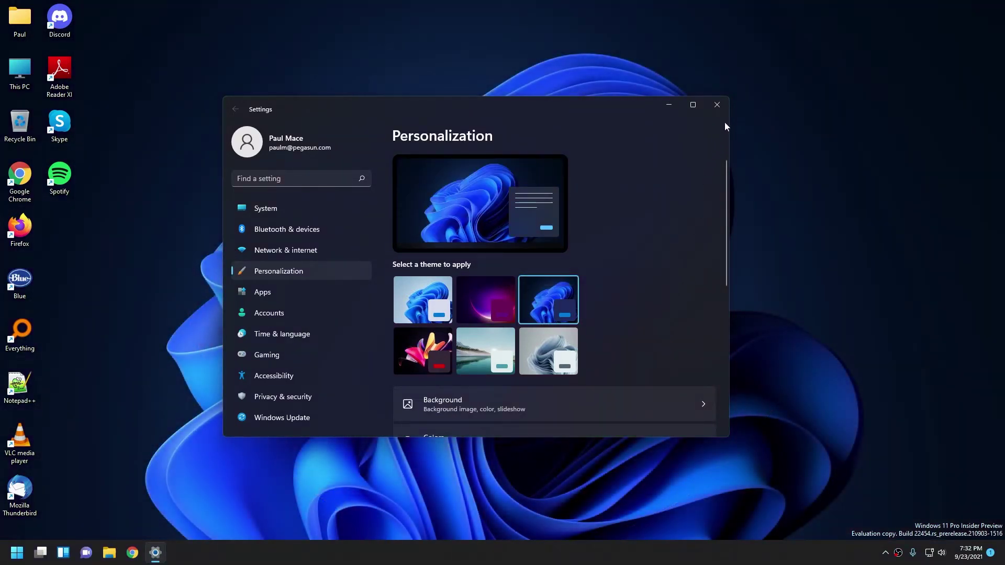
{"action": "left_click", "coordinate": [717, 105]}
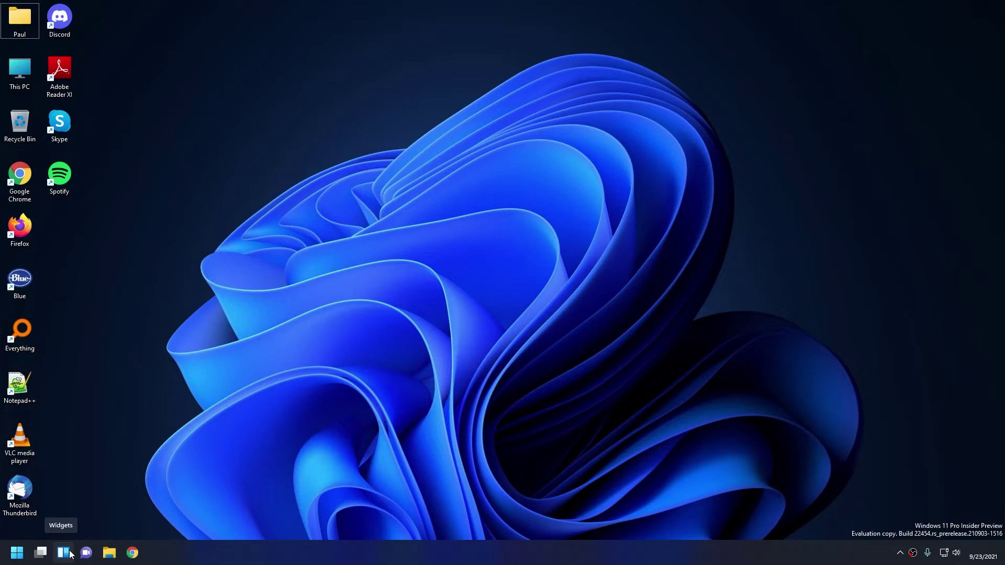
{"action": "left_click", "coordinate": [19, 558]}
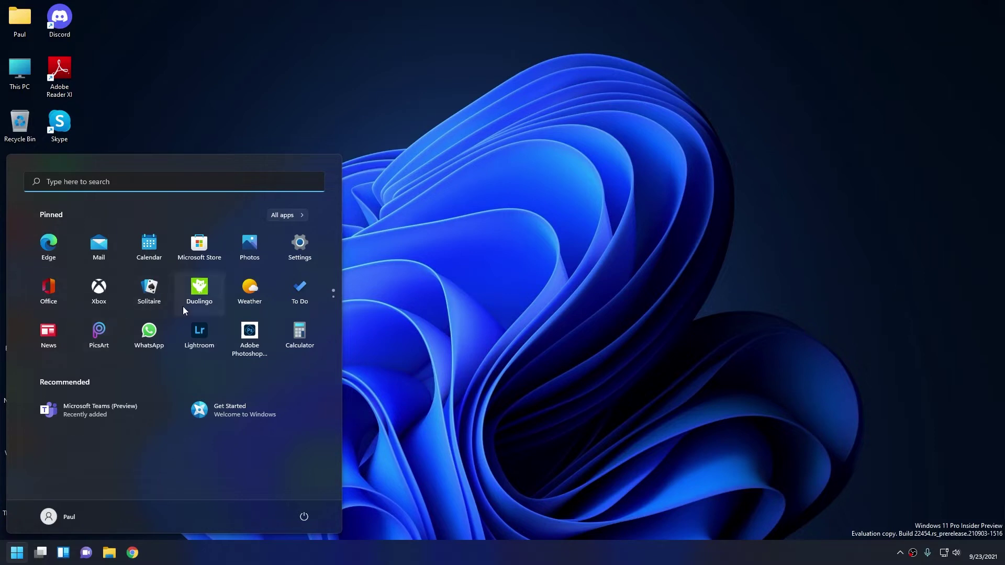
{"action": "left_click", "coordinate": [293, 216]}
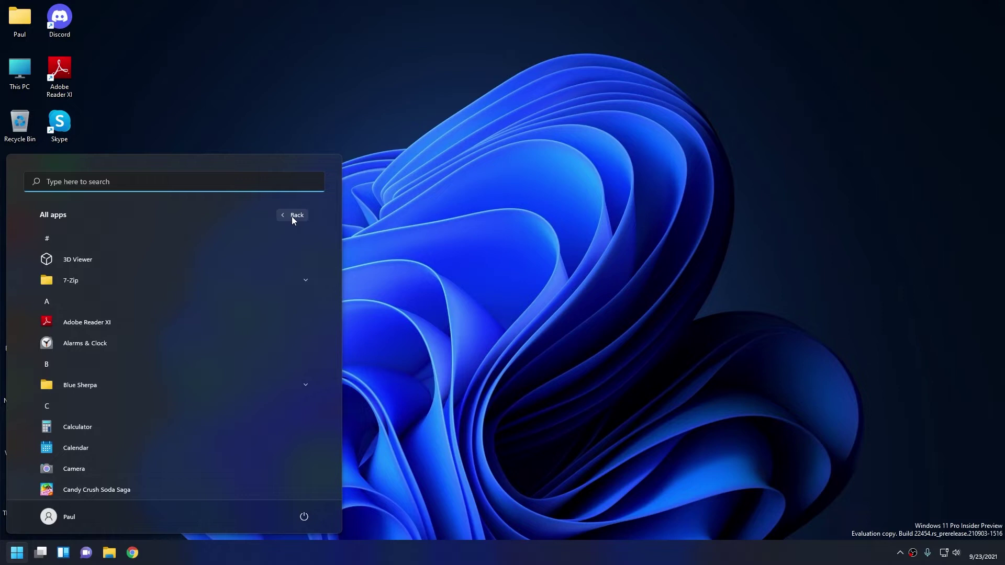
{"action": "left_click", "coordinate": [164, 180]}
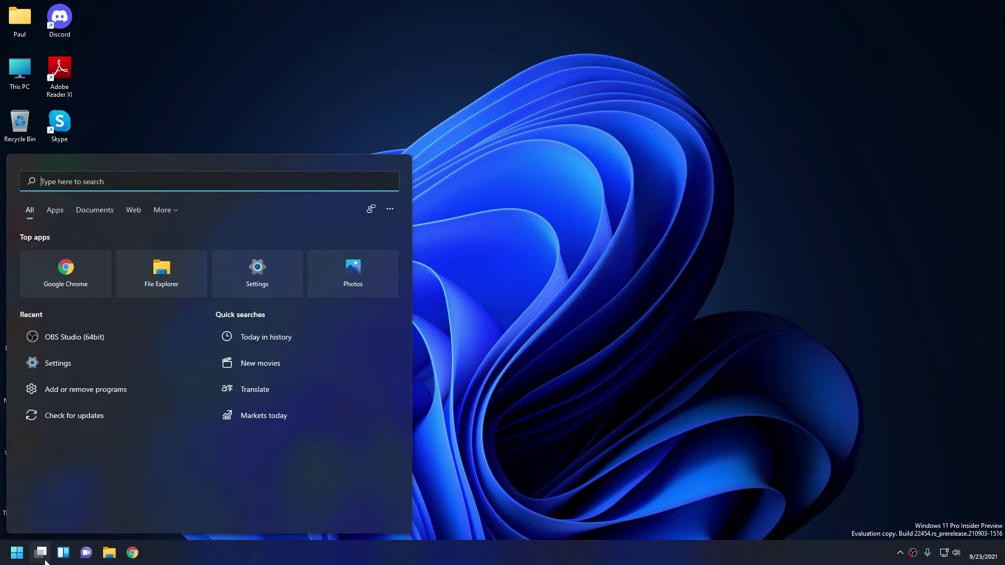
{"action": "left_click", "coordinate": [17, 553]}
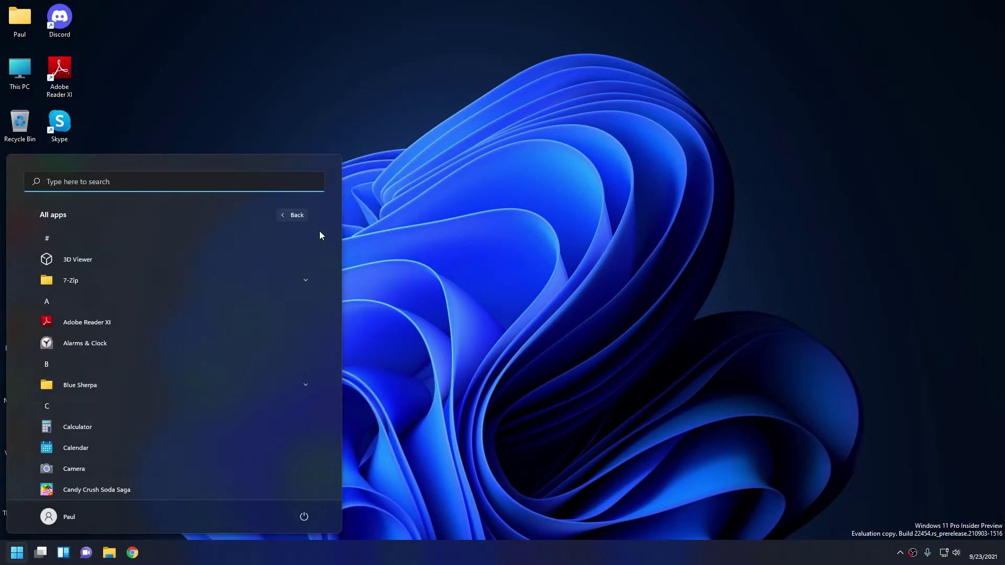
{"action": "left_click", "coordinate": [426, 225]}
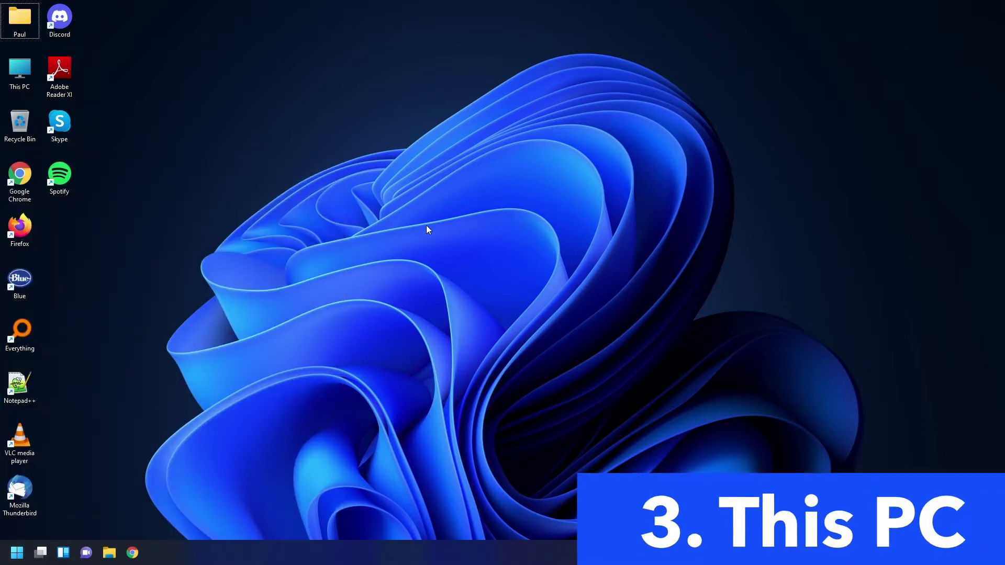
- Open This PC from the desktop icon, check its Sort and View menus, and nudge the window
{"action": "key", "text": "Down"}
{"action": "double_click", "coordinate": [21, 73]}
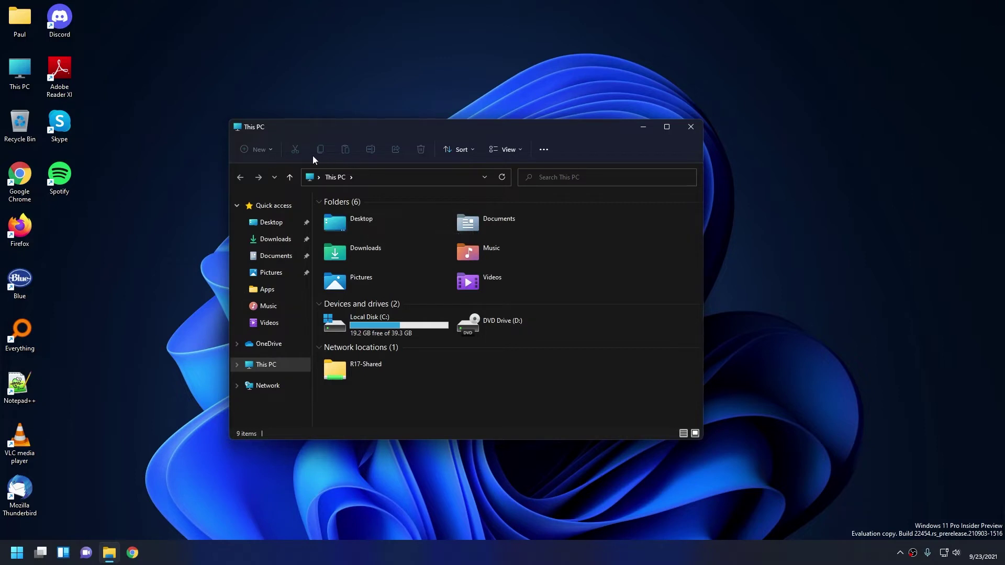
{"action": "left_click", "coordinate": [475, 149]}
{"action": "left_click", "coordinate": [519, 150]}
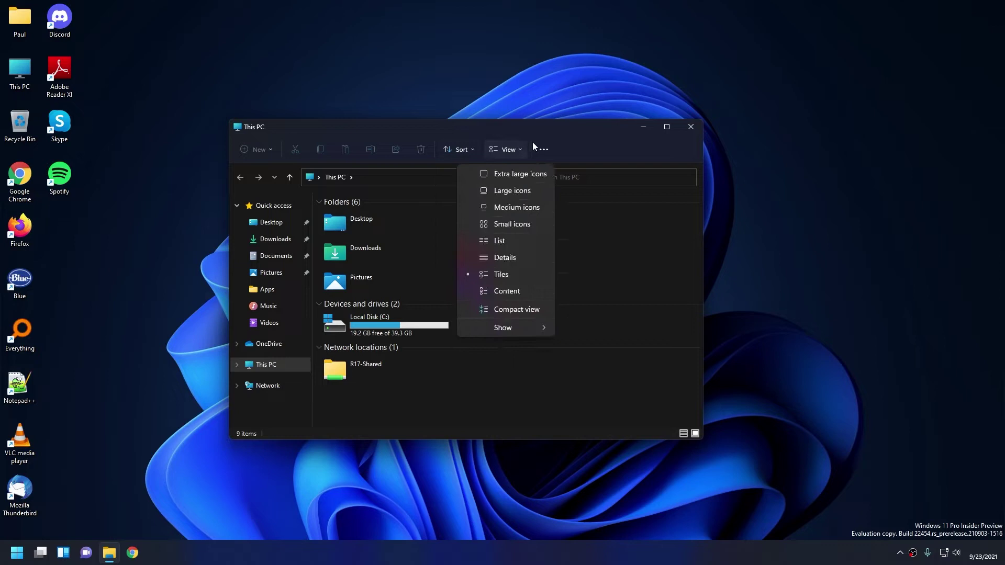
{"action": "left_click", "coordinate": [570, 145]}
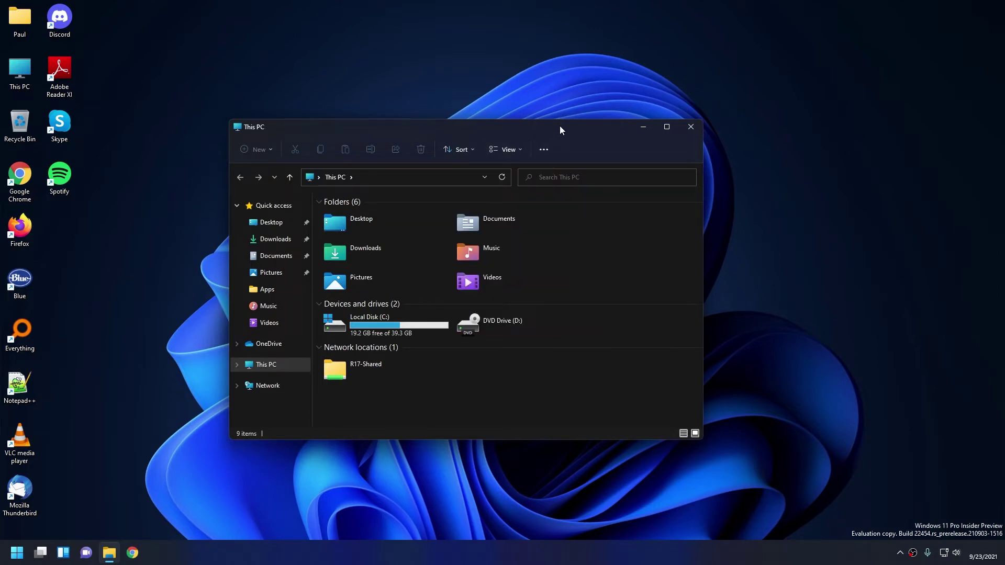
{"action": "left_click_drag", "start_coordinate": [561, 125], "coordinate": [566, 113]}
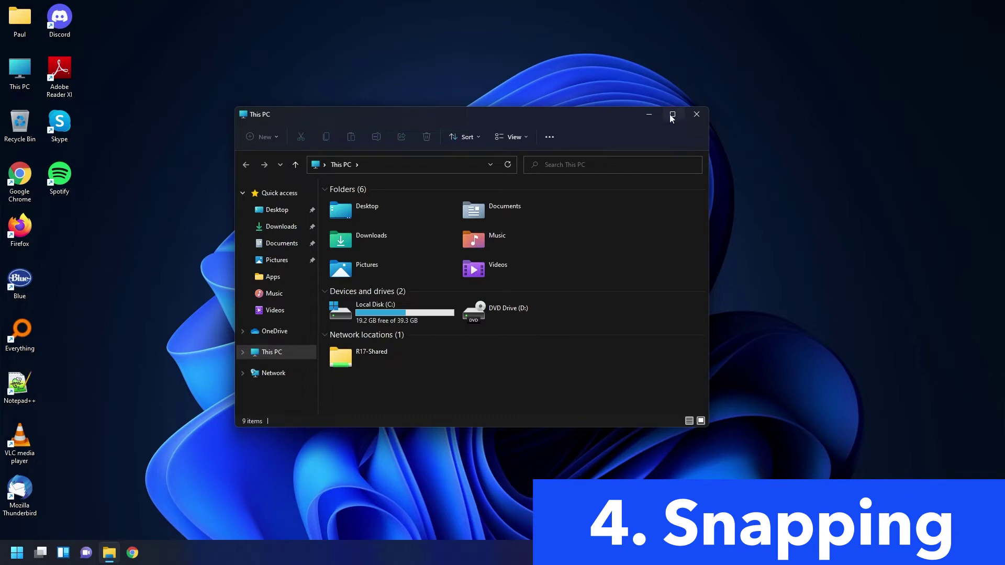
- Snap the This PC window into the top-left quarter, drag it back out, and close it
{"action": "mouse_move", "coordinate": [671, 118]}
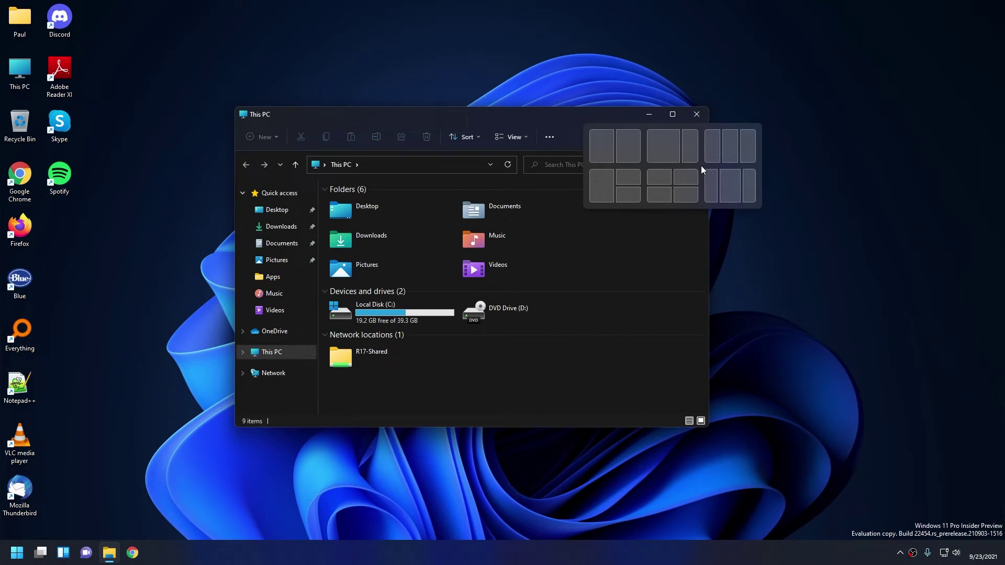
{"action": "left_click", "coordinate": [661, 178]}
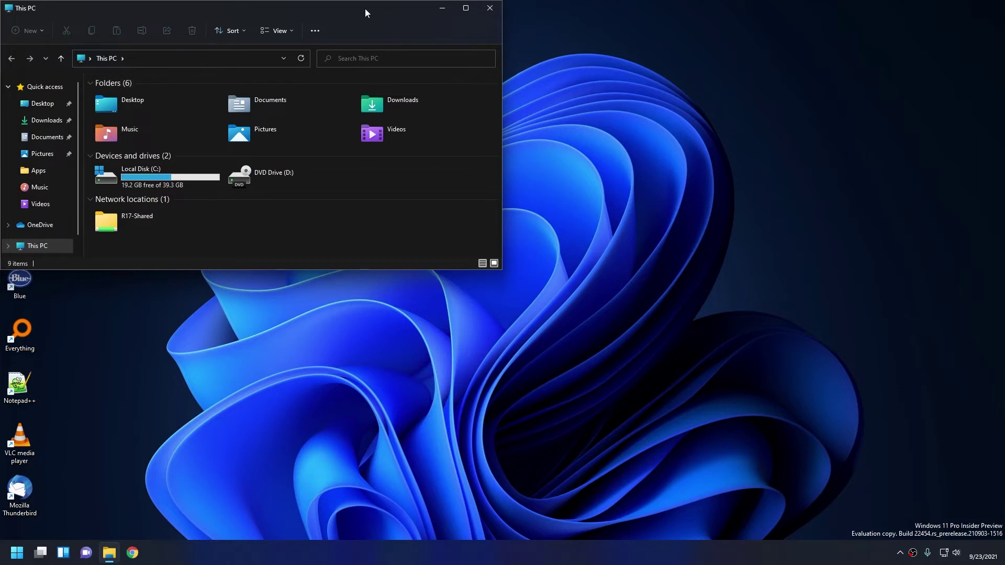
{"action": "left_click_drag", "start_coordinate": [365, 8], "coordinate": [553, 155]}
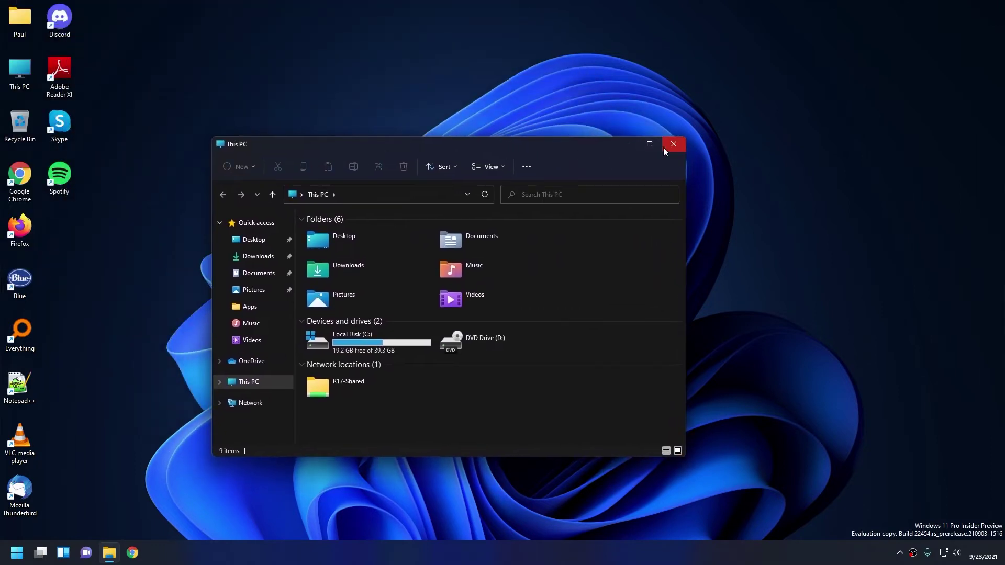
{"action": "left_click", "coordinate": [664, 146]}
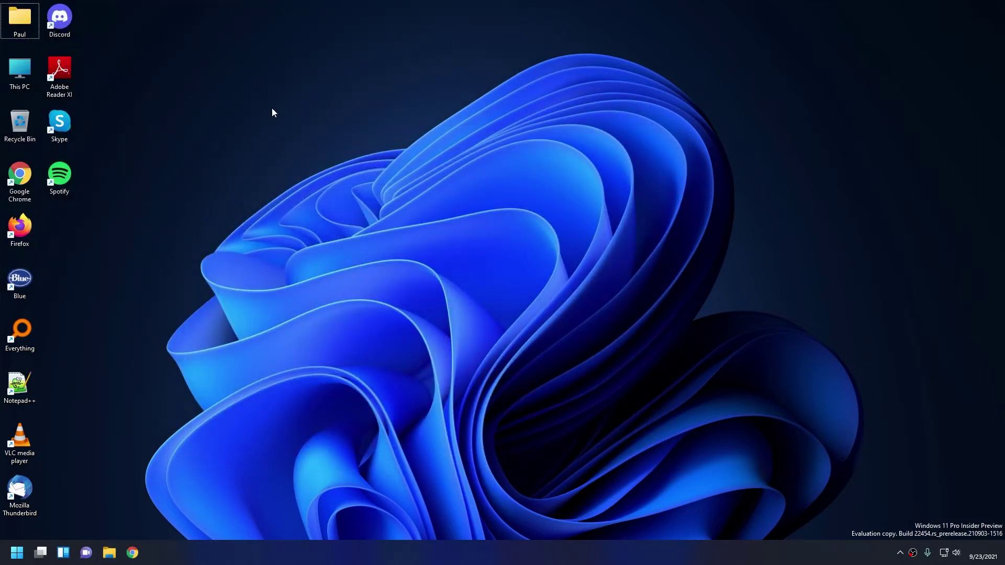
- Open Windows Terminal from the desktop, run echo "sup", add a second tab, and return to the first
{"action": "right_click", "coordinate": [271, 112]}
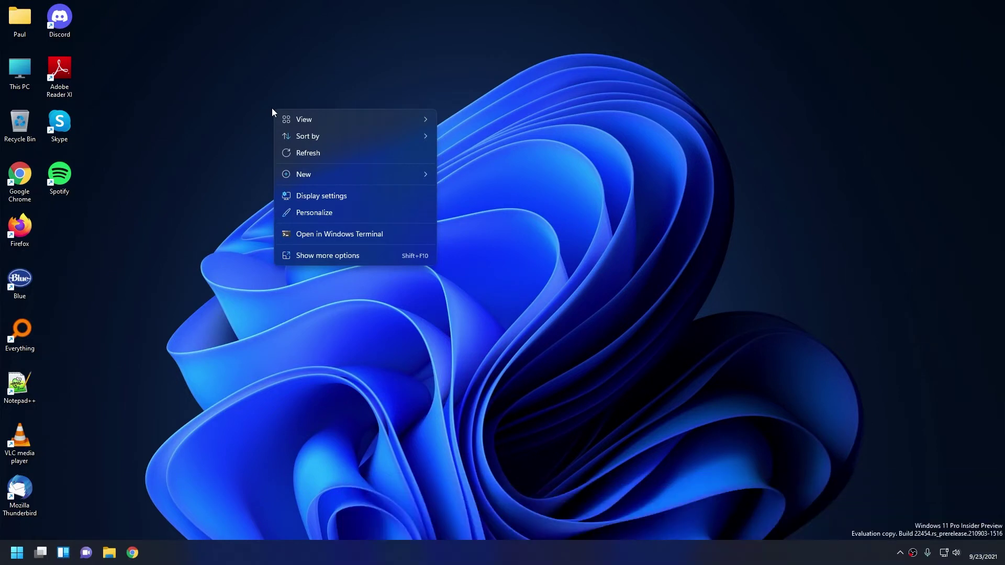
{"action": "left_click", "coordinate": [372, 235]}
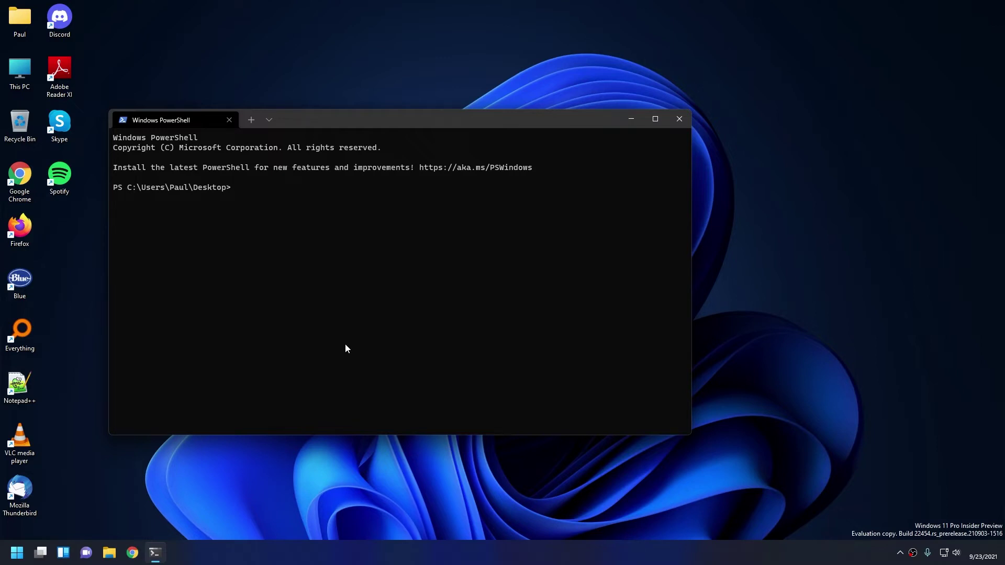
{"action": "type", "text": "echo \"sup"}
{"action": "key", "text": "Return"}
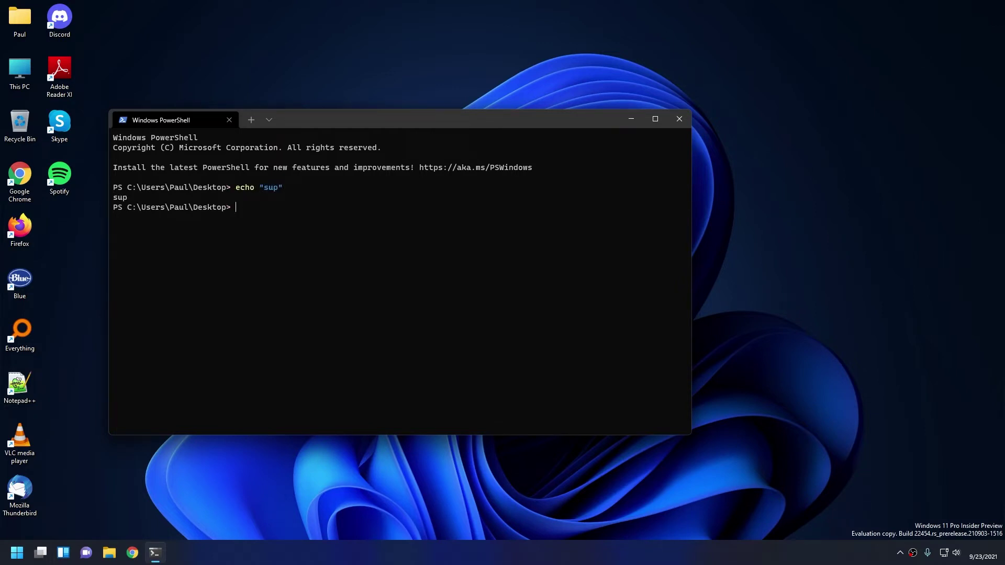
{"action": "left_click", "coordinate": [252, 120]}
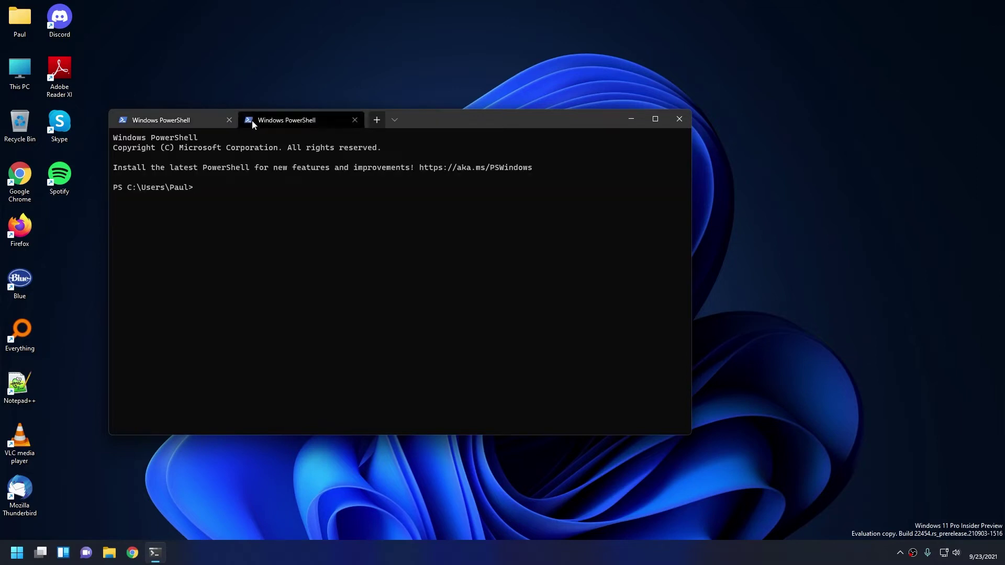
{"action": "left_click", "coordinate": [210, 122]}
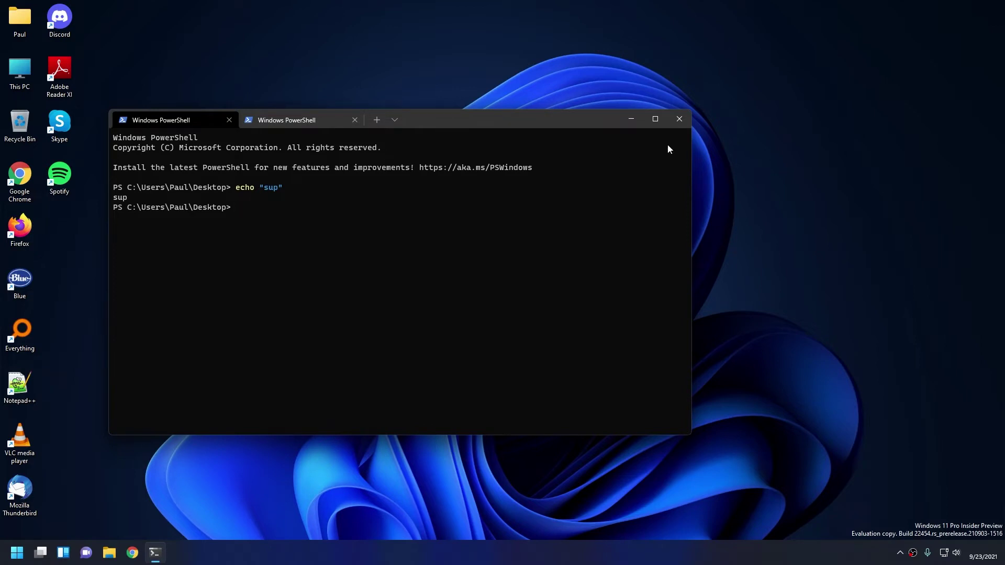
- Close Terminal and open Taskbar settings with the Taskbar behaviors section expanded
{"action": "left_click", "coordinate": [679, 120]}
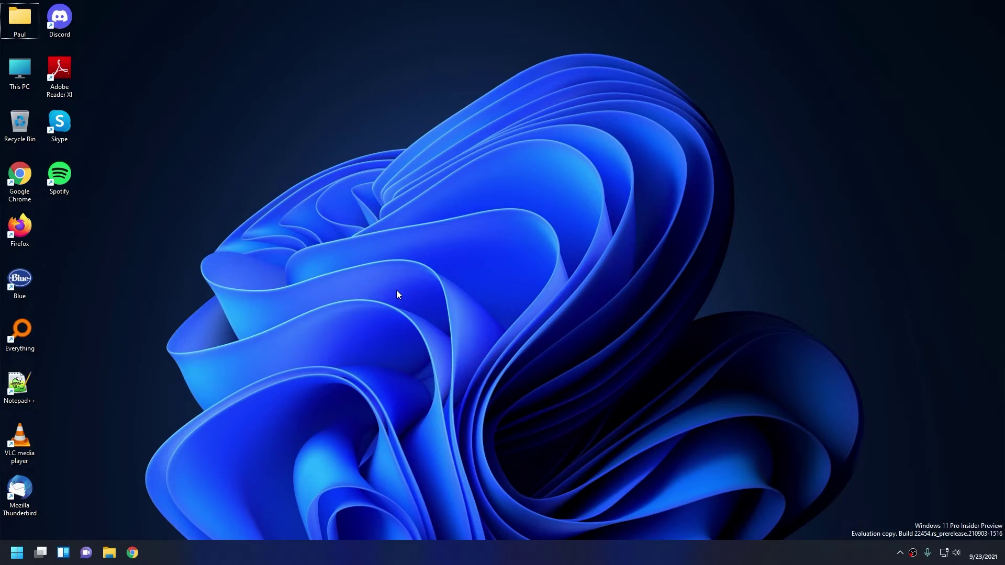
{"action": "right_click", "coordinate": [359, 554]}
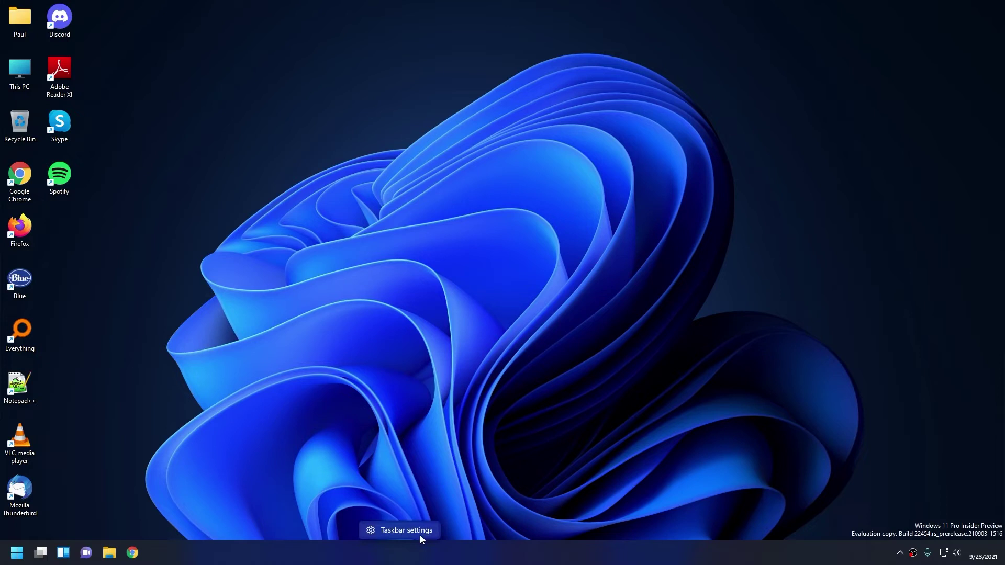
{"action": "left_click", "coordinate": [407, 530]}
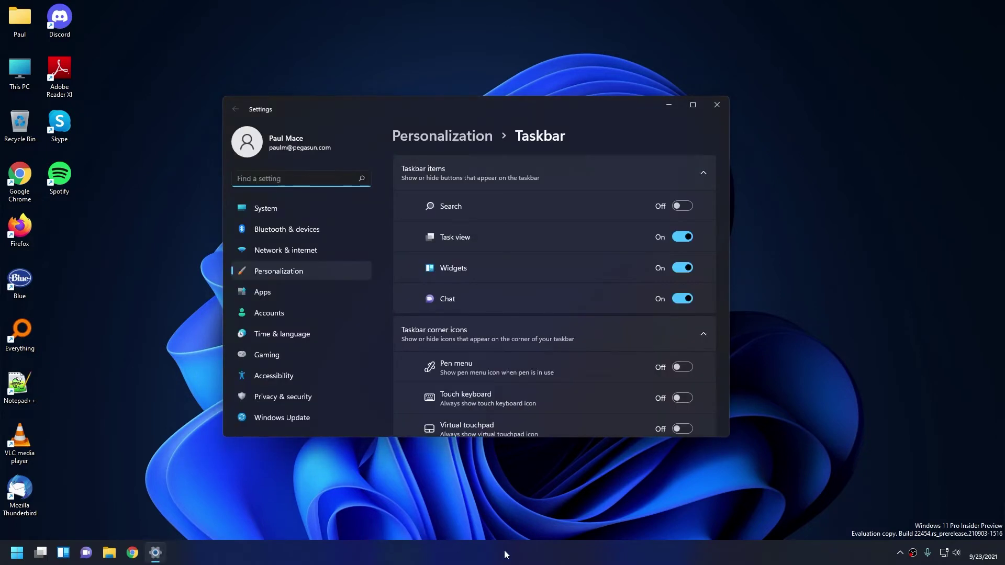
{"action": "left_click_drag", "start_coordinate": [724, 187], "coordinate": [718, 304]}
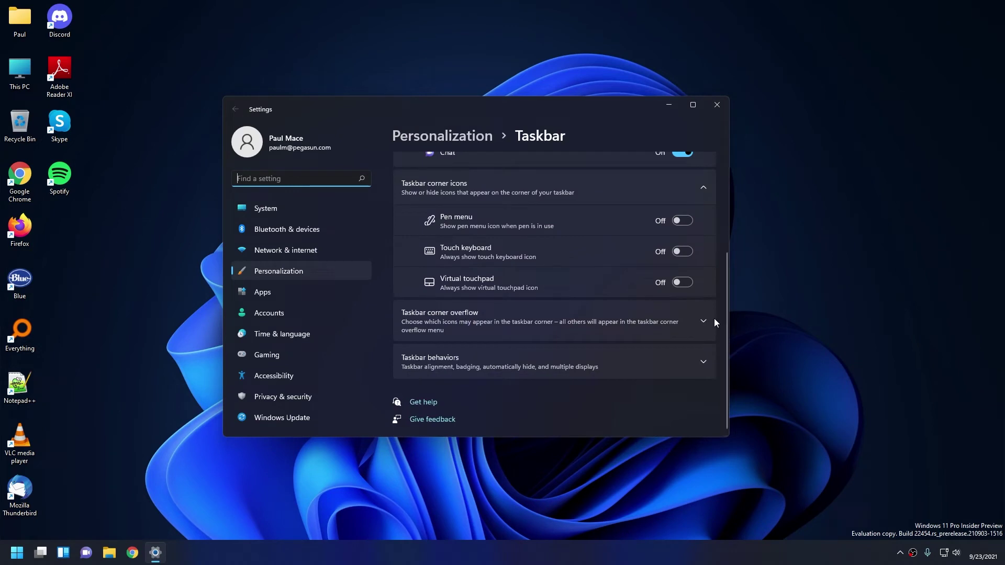
{"action": "left_click", "coordinate": [681, 361]}
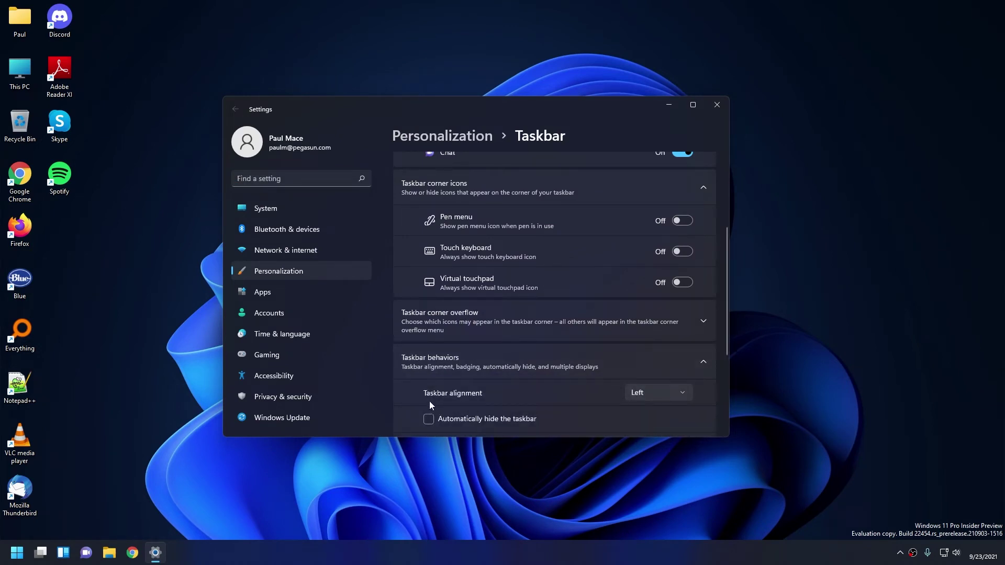
- Set Taskbar alignment to Center, then switch it back to Left
{"action": "left_click", "coordinate": [642, 397]}
{"action": "left_click", "coordinate": [644, 414]}
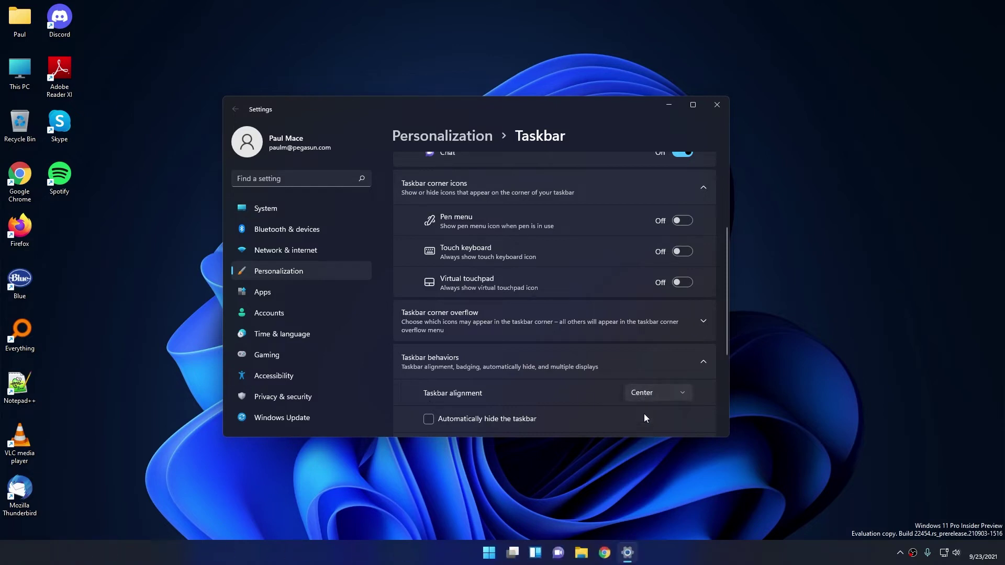
{"action": "left_click", "coordinate": [650, 393]}
{"action": "left_click", "coordinate": [648, 377]}
{"action": "scroll", "coordinate": [458, 293], "scroll_direction": "down", "scroll_amount": 3}
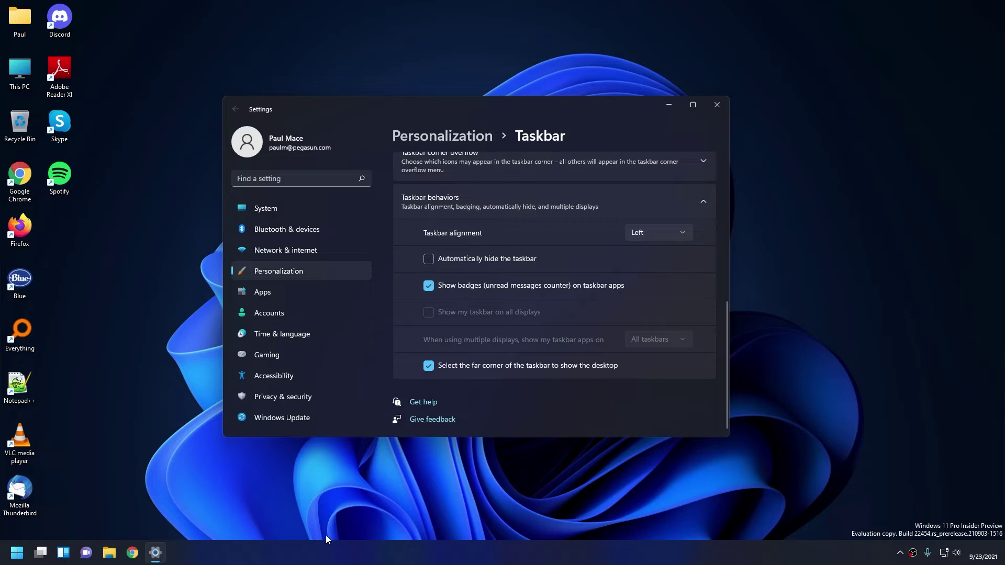
- Open the Widgets panel from the taskbar to view it
{"action": "left_click", "coordinate": [254, 547]}
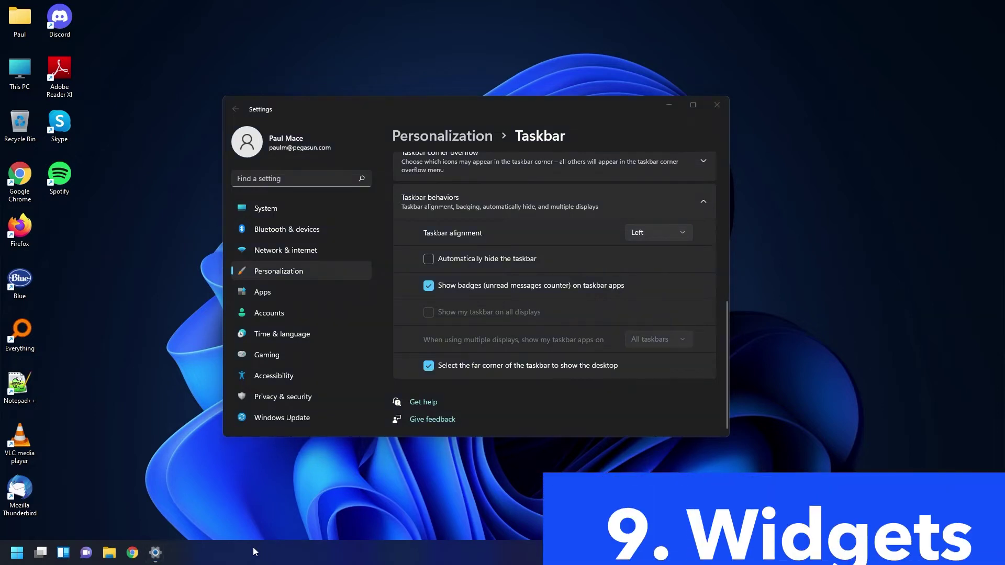
{"action": "left_click", "coordinate": [69, 558]}
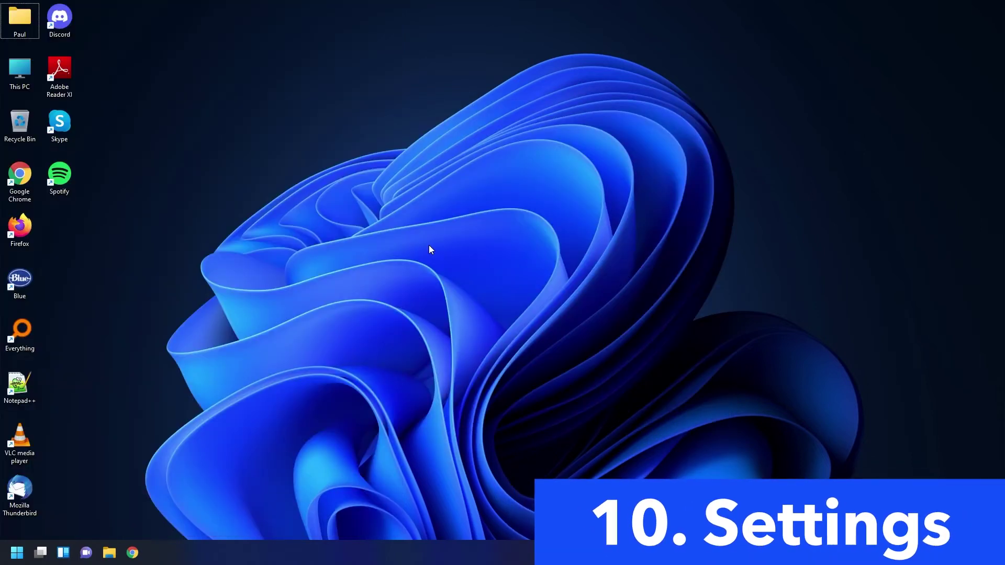
- Search 'sett' from Start and launch the Settings app
{"action": "left_click", "coordinate": [18, 552]}
{"action": "type", "text": "sett"}
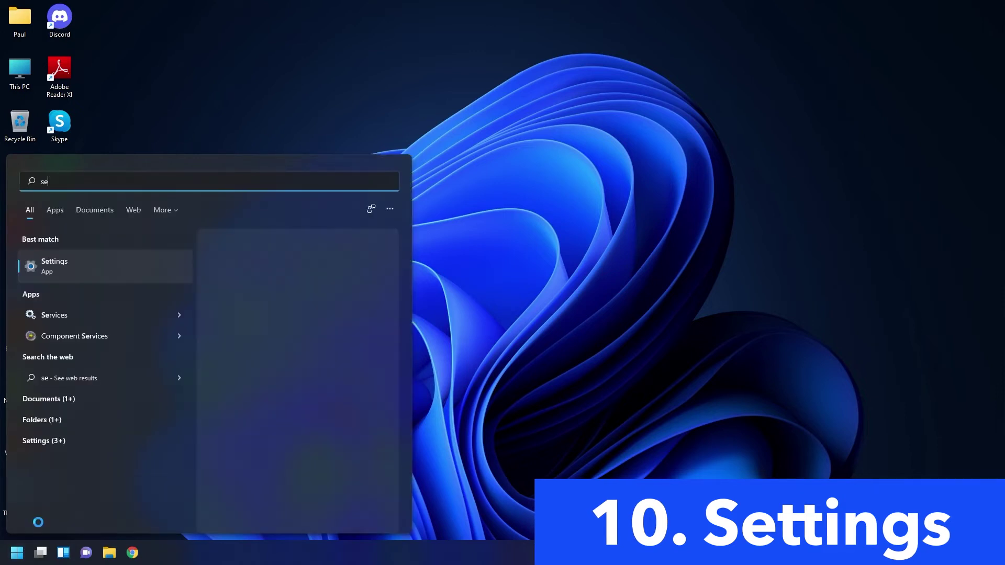
{"action": "left_click", "coordinate": [97, 272]}
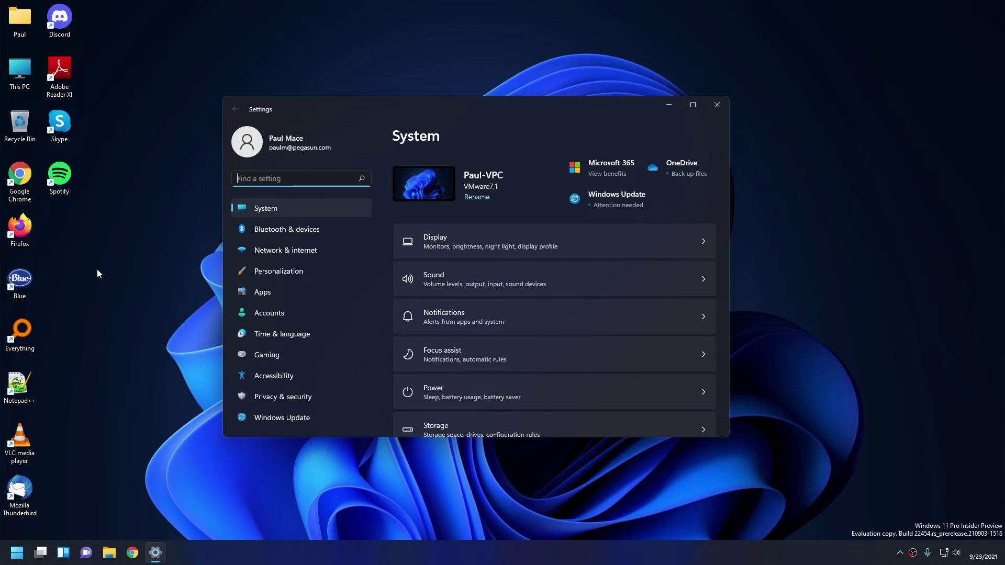
- Review Network & internet and the Ethernet details, view Accounts, then close Settings
{"action": "left_click", "coordinate": [343, 253]}
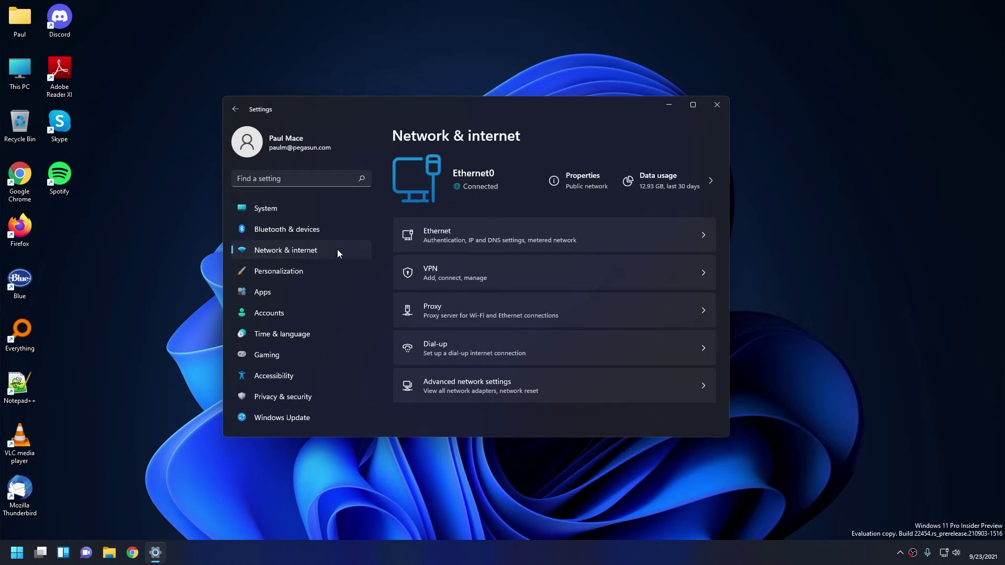
{"action": "left_click", "coordinate": [468, 237]}
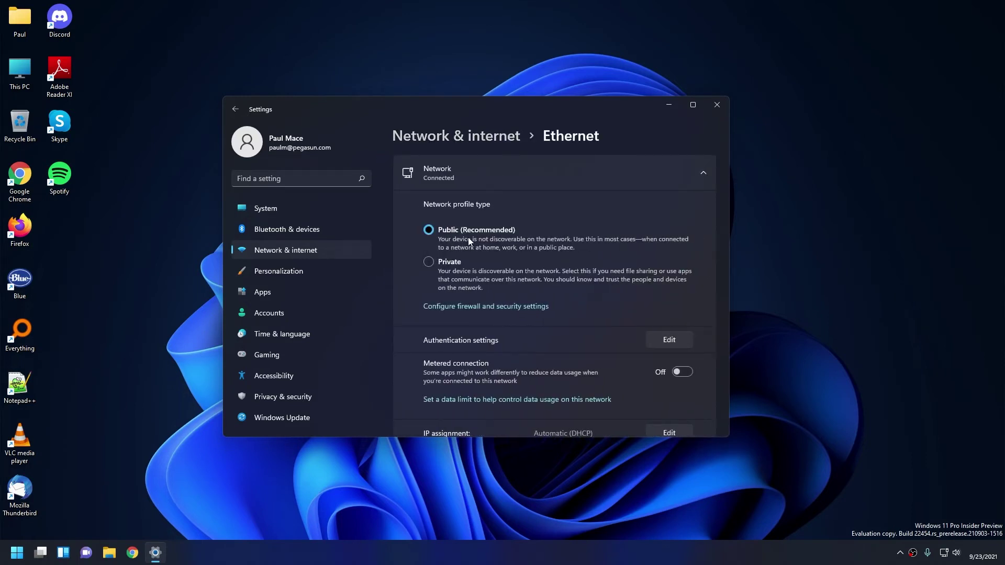
{"action": "scroll", "coordinate": [468, 237], "scroll_direction": "down", "scroll_amount": 3}
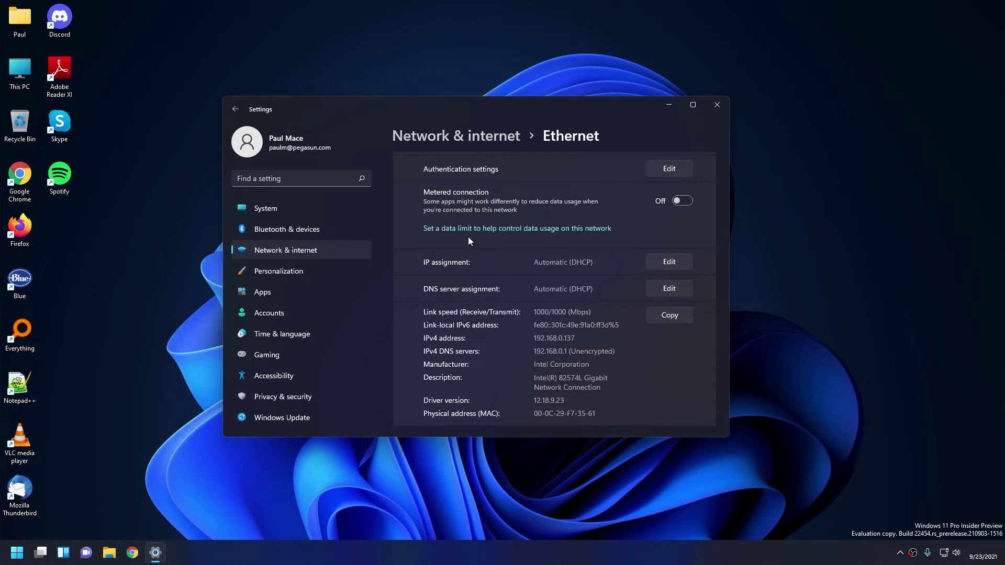
{"action": "scroll", "coordinate": [468, 237], "scroll_direction": "down", "scroll_amount": 1}
{"action": "left_click", "coordinate": [341, 310]}
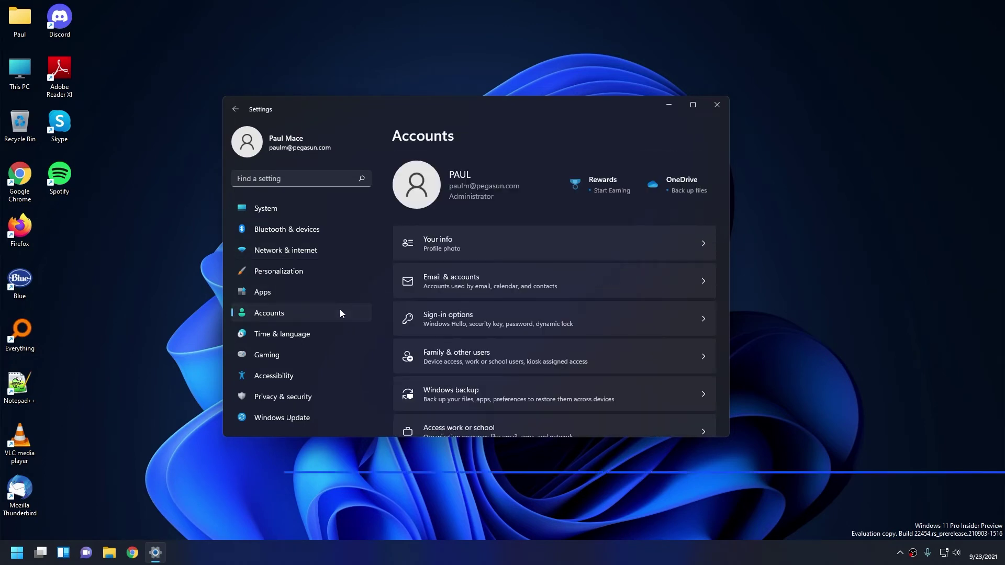
{"action": "left_click", "coordinate": [717, 105]}
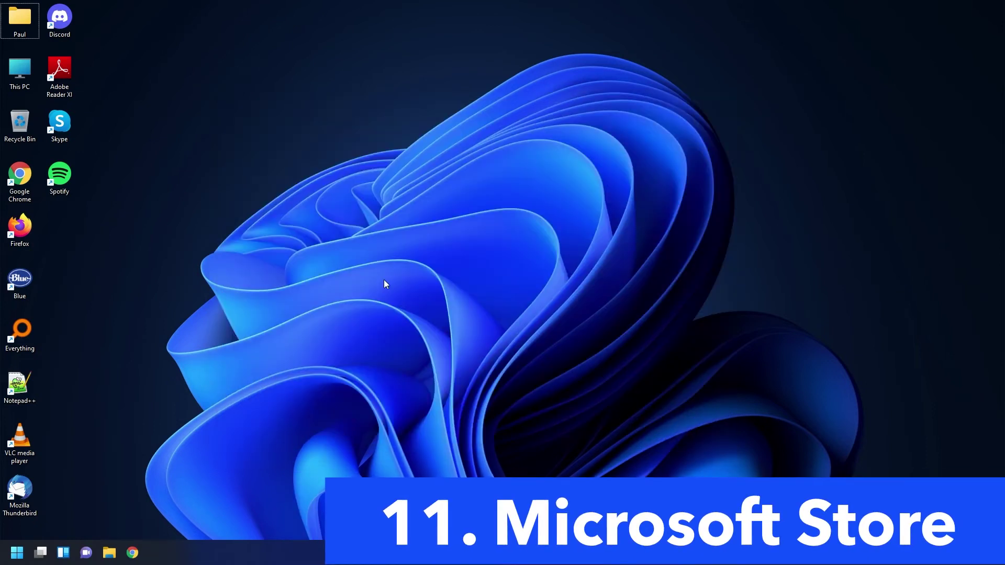
- Launch Microsoft Store from Start, visit the Apps section, and return to Home
{"action": "left_click", "coordinate": [17, 555]}
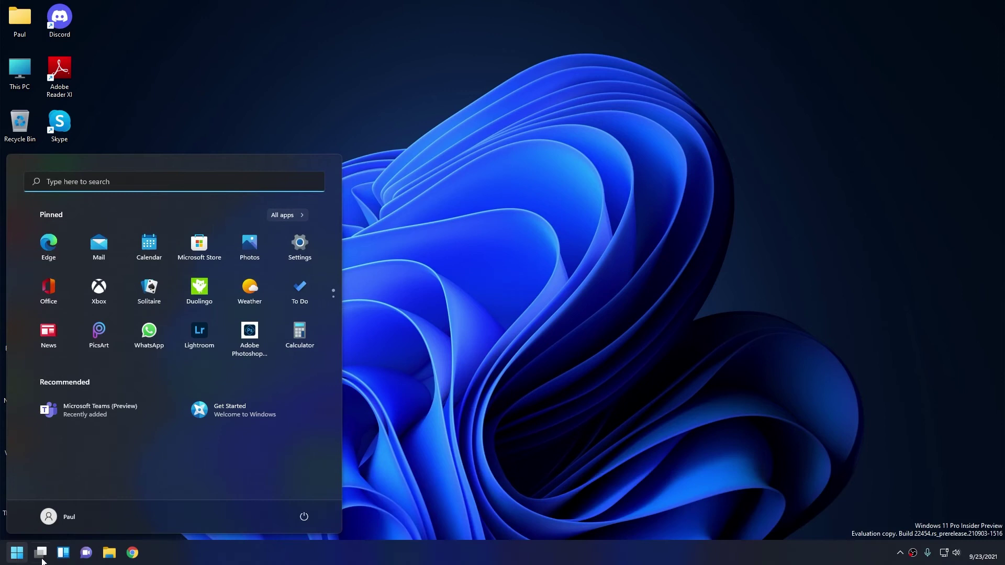
{"action": "left_click", "coordinate": [197, 252]}
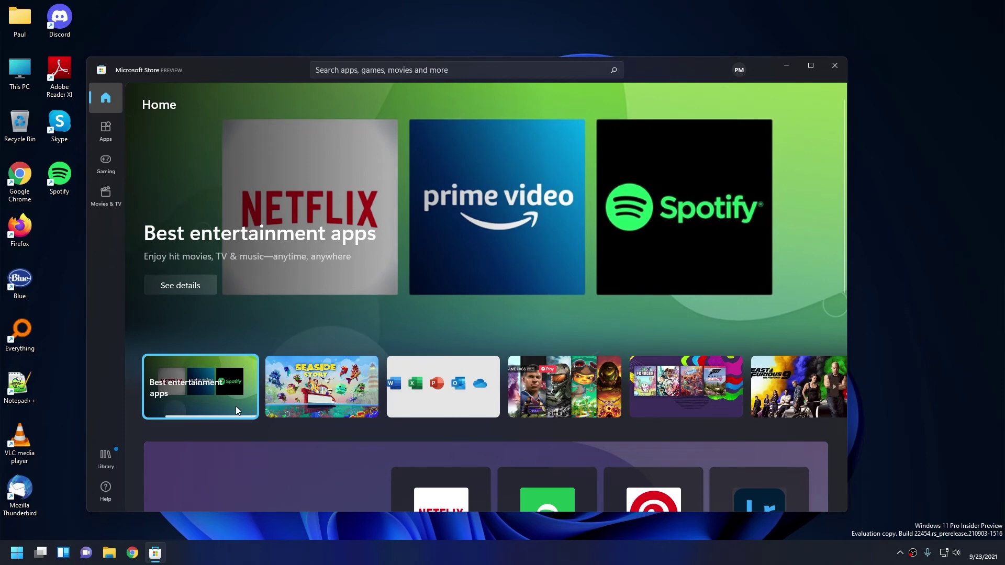
{"action": "left_click", "coordinate": [106, 130]}
{"action": "left_click", "coordinate": [106, 97]}
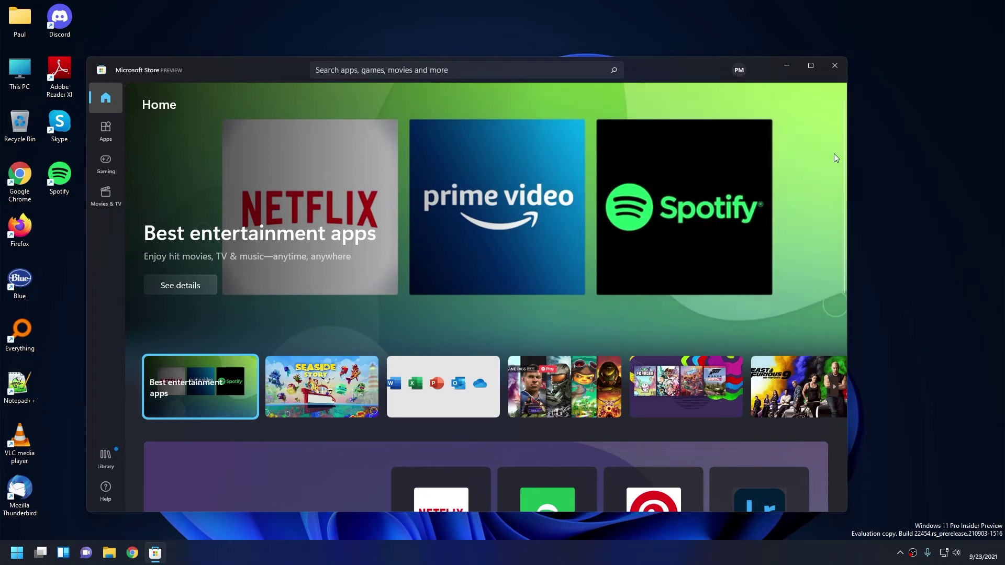
- Close the Microsoft Store window
{"action": "left_click", "coordinate": [835, 66]}
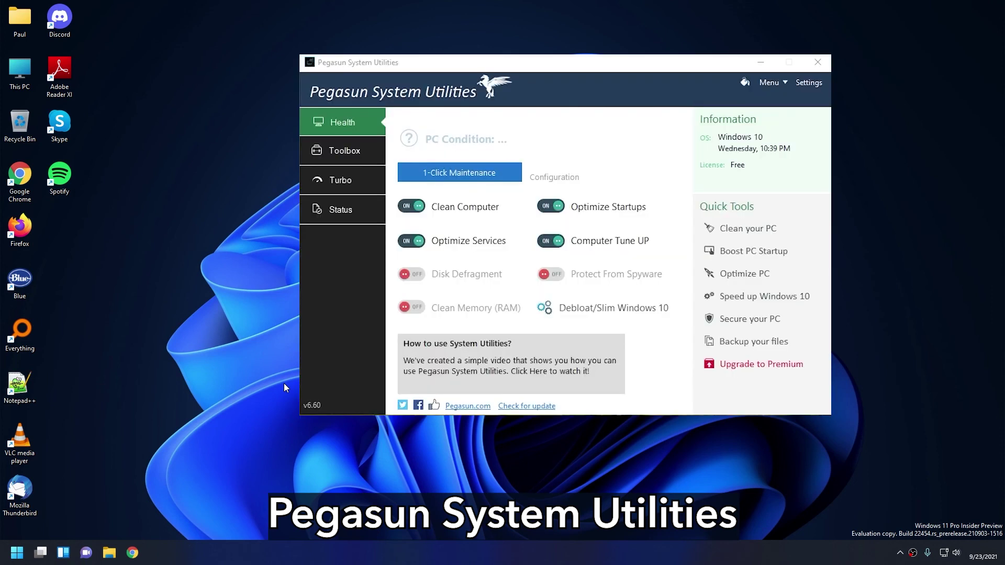
- Open the Toolbox tab in Pegasun System Utilities after maintenance cleaned about 842 MB
{"action": "left_click", "coordinate": [354, 152]}
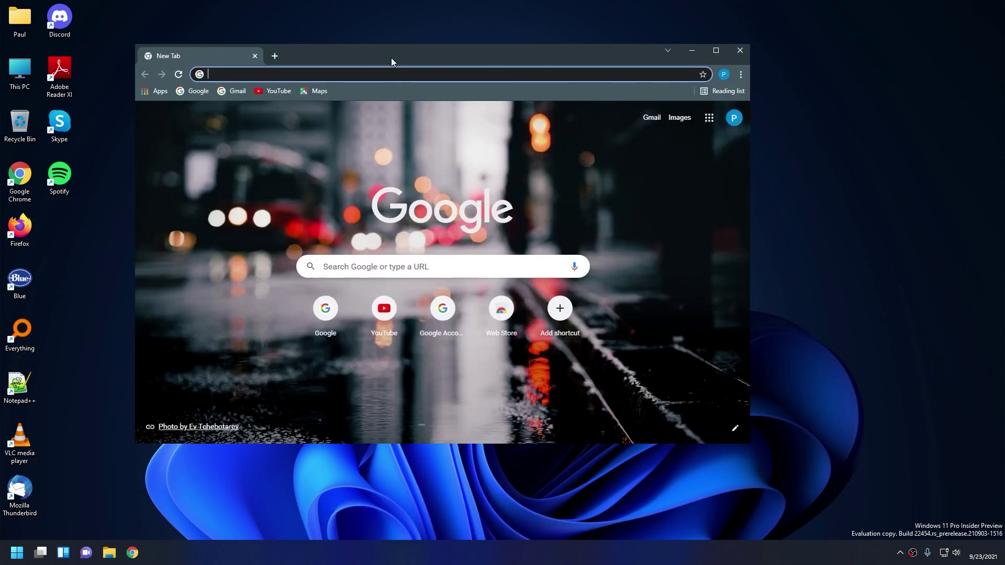
- Load pegasun.com in the new Chrome tab
{"action": "type", "text": "p"}
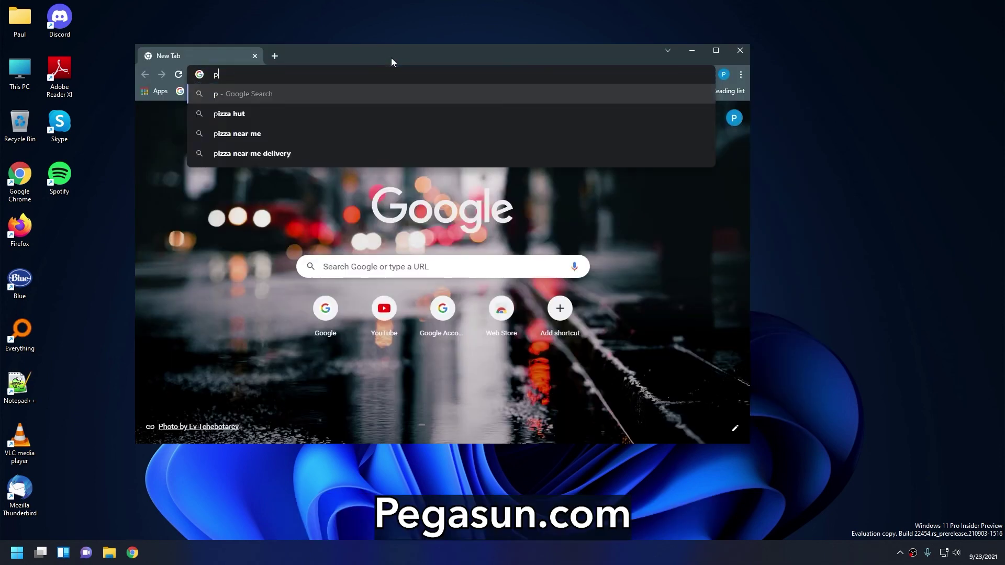
{"action": "type", "text": "egas"}
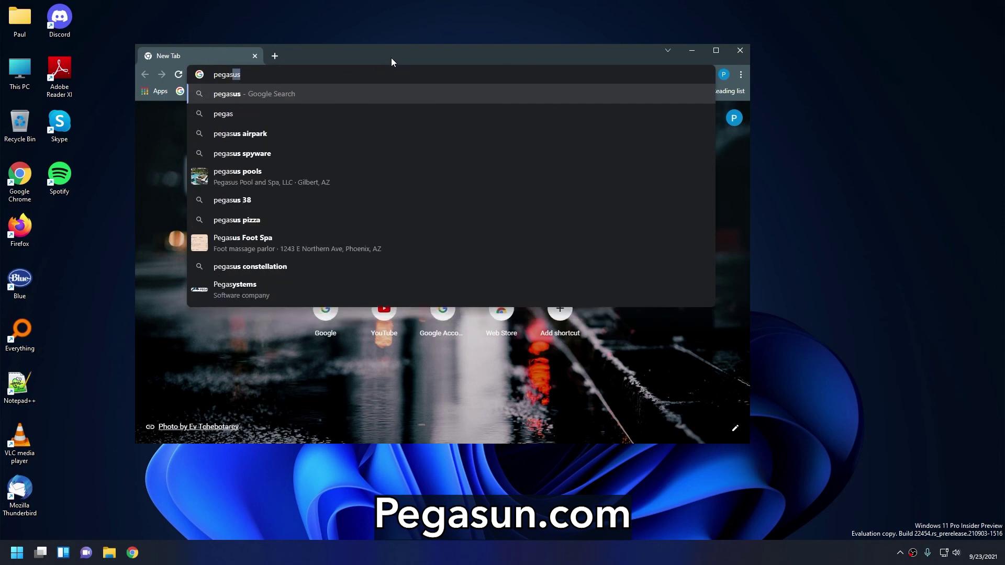
{"action": "type", "text": "un.com"}
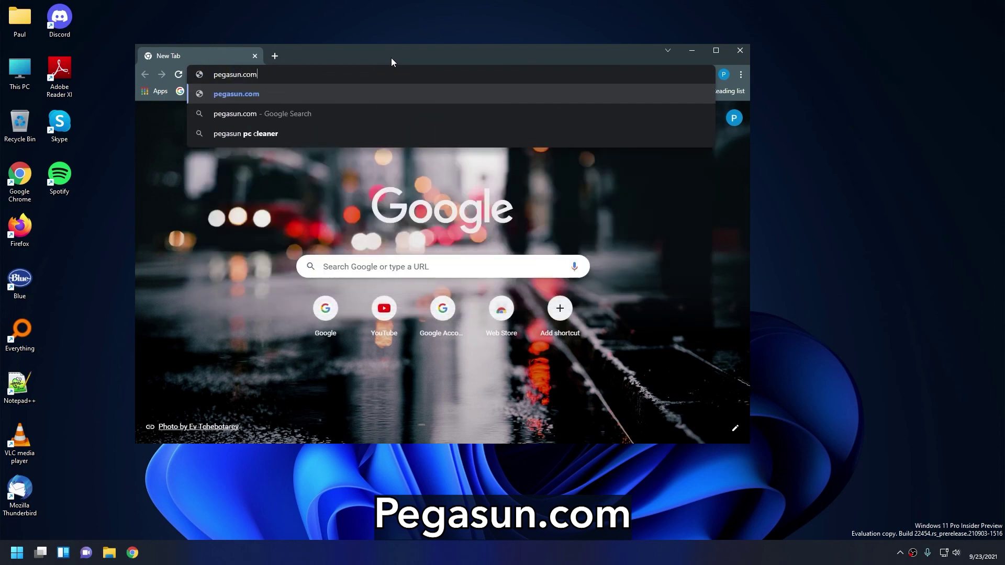
{"action": "key", "text": "Return"}
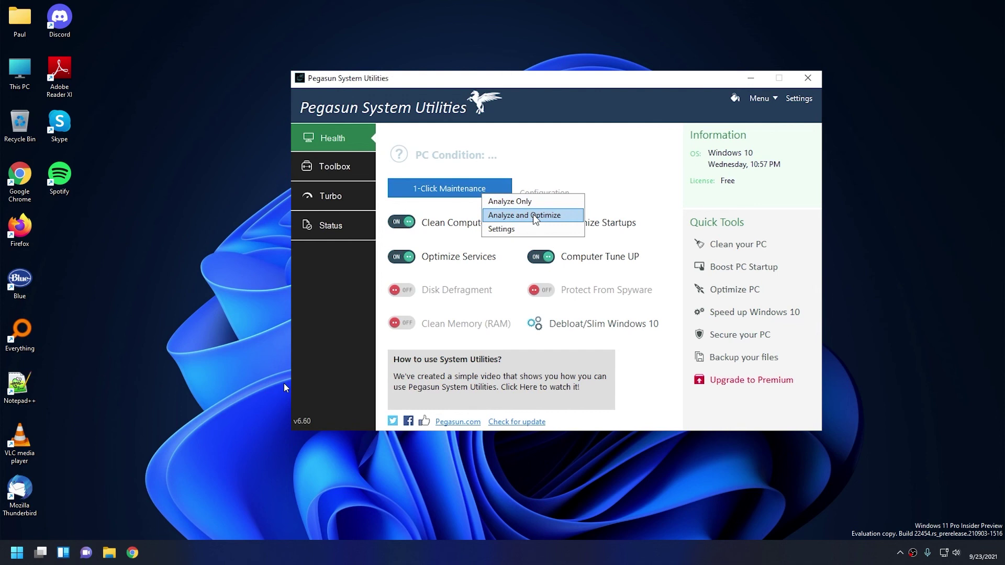
- Start an Analyze and Optimize run from the 1-Click Maintenance dropdown
{"action": "left_click", "coordinate": [535, 215]}
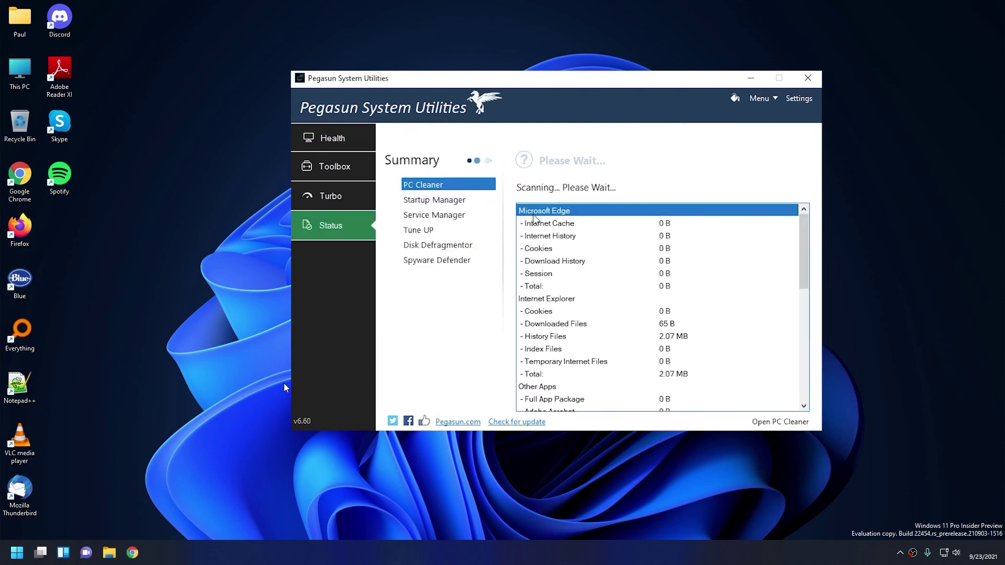